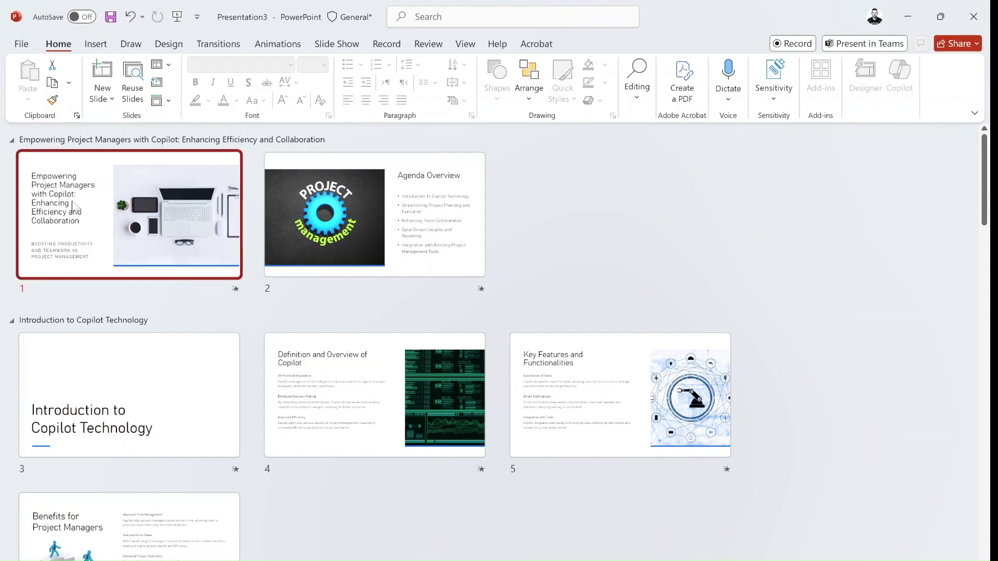
Browse the title, Agenda Overview, Introduction to Copilot Technology, and Definition and Overview of Copilot slides.
double_click(111, 207)
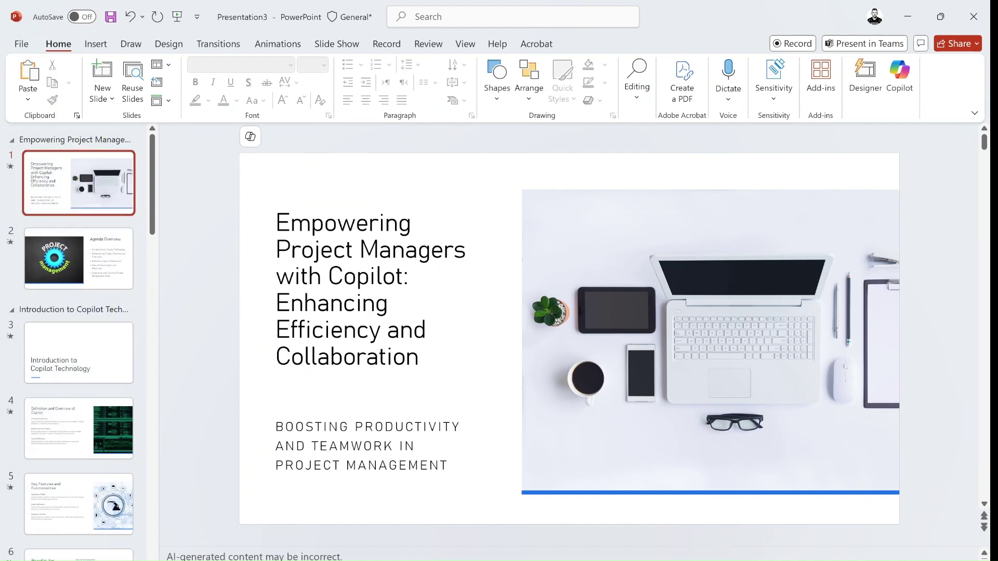
left_click(94, 269)
left_click(99, 373)
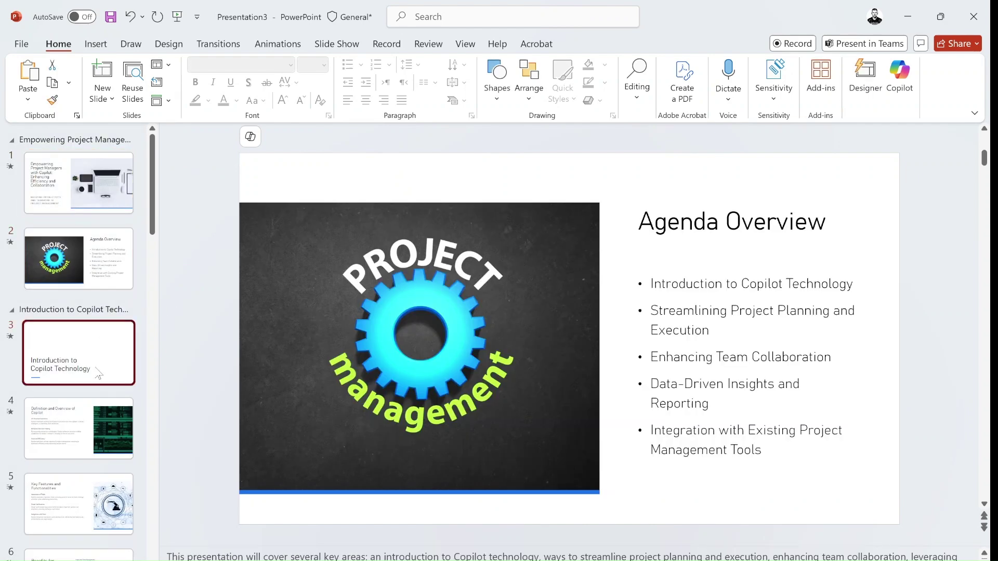
mouse_move(90, 421)
left_mouse_down()
mouse_move(81, 472)
mouse_move(169, 175)
left_mouse_up()
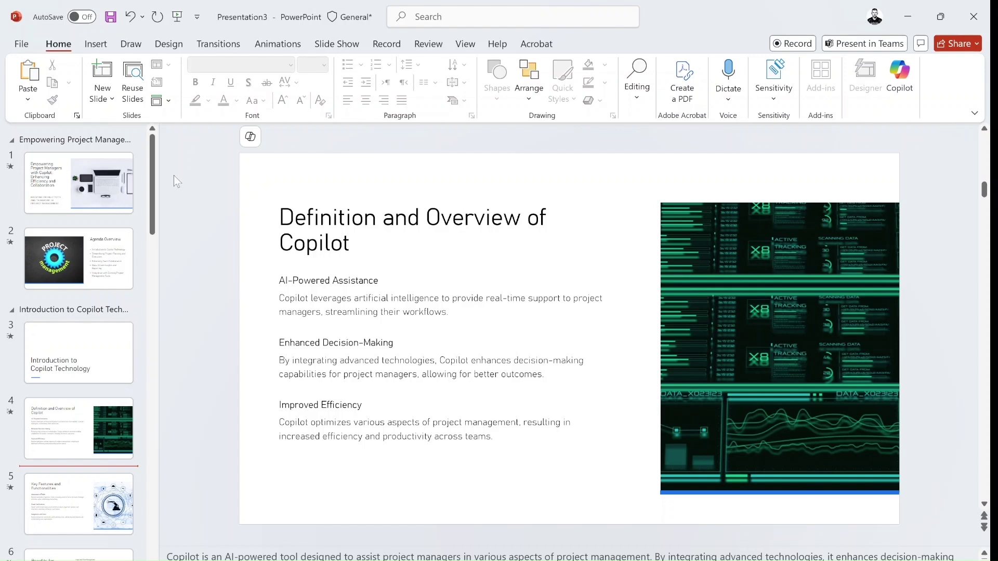
Open the Copilot pane from the Home ribbon beside the slides.
left_click(899, 79)
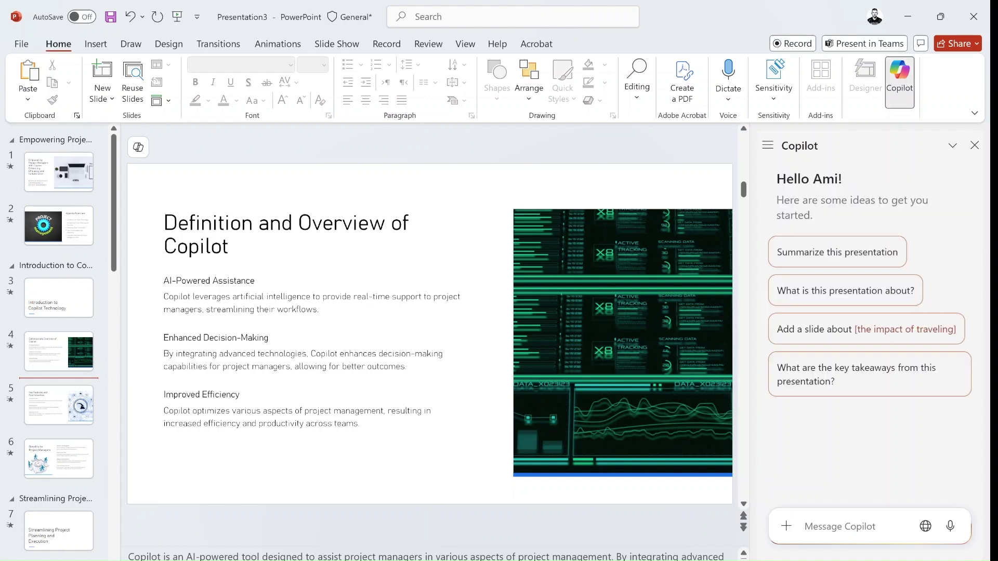
type("Tran")
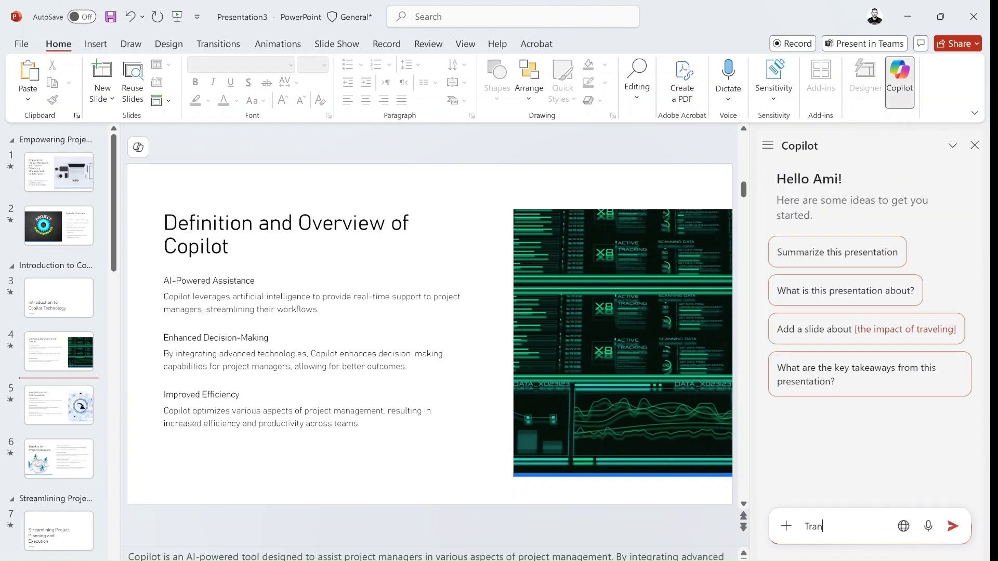
type("slate the")
type(" Pres")
type("entati")
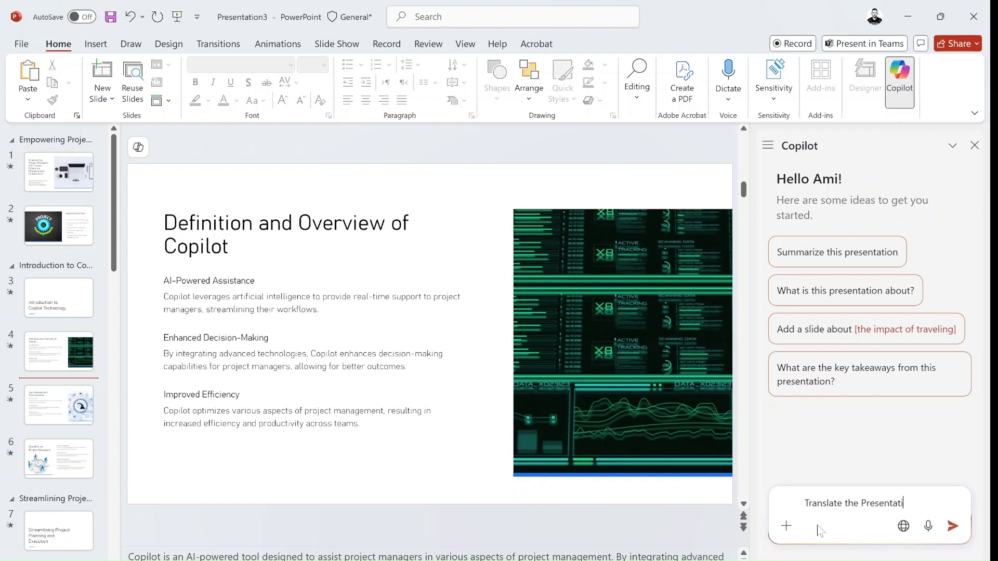
type("on to ")
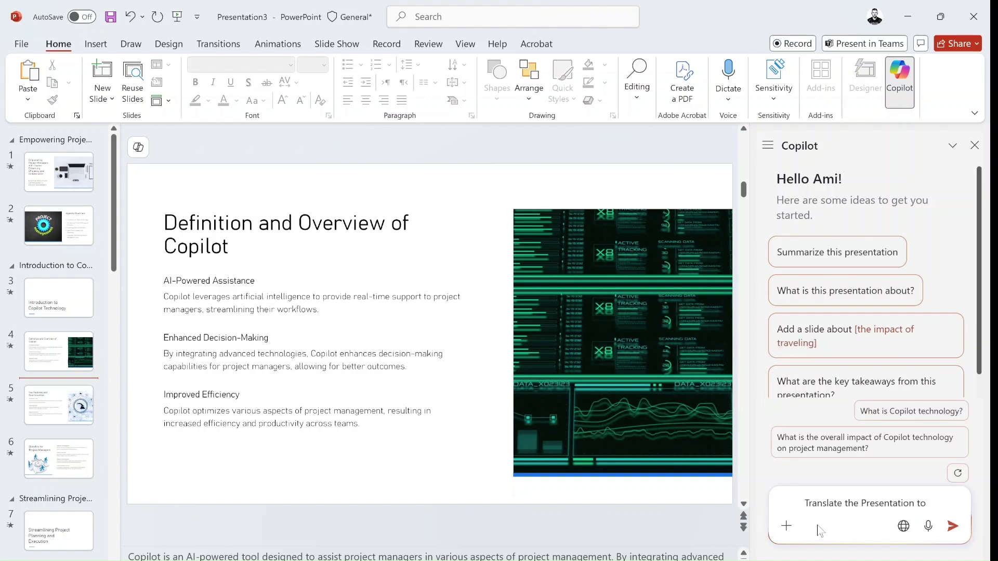
type("Fren")
type("ch")
Send the French translation request and confirm Translate to generate Presentation3_French.
left_click(953, 527)
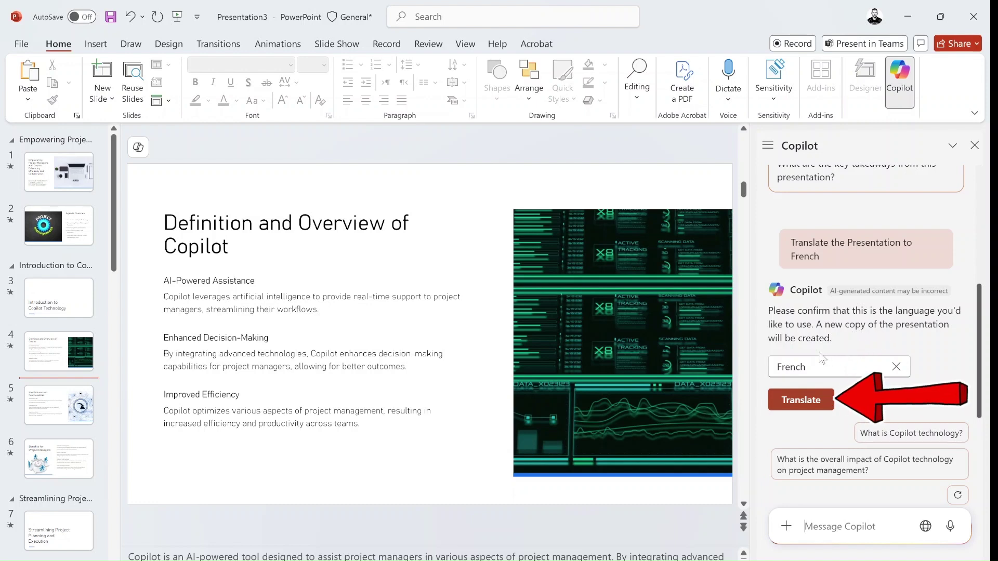
left_click(804, 398)
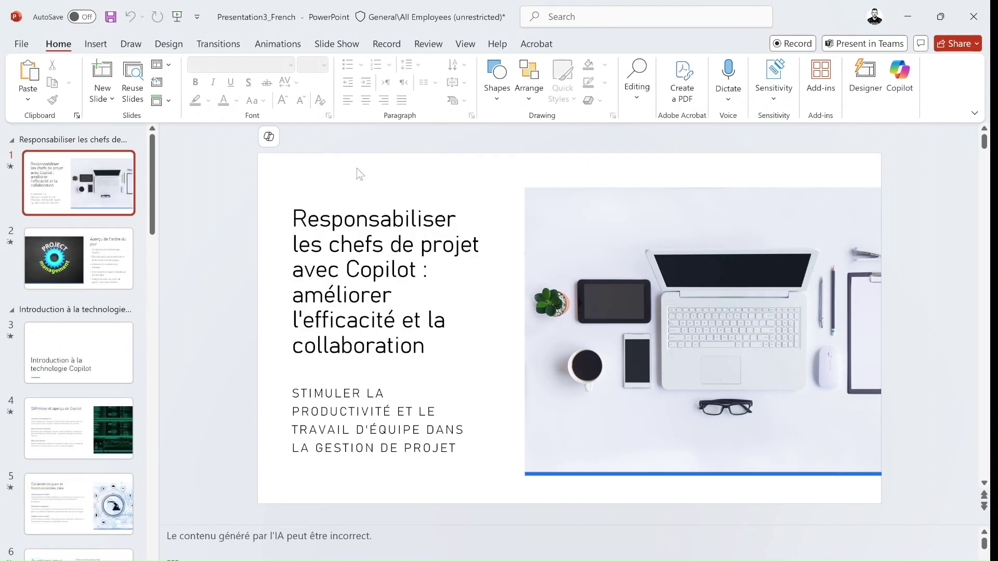
Check translated slides from the agenda through 'Suivi de la progression en temps réel'.
left_click(69, 264)
left_click(82, 342)
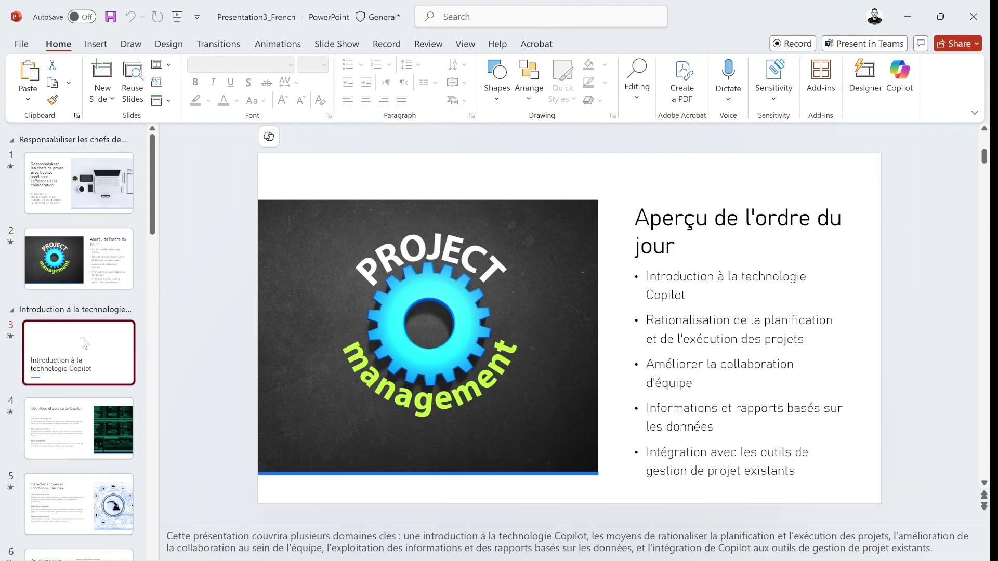
left_click(75, 426)
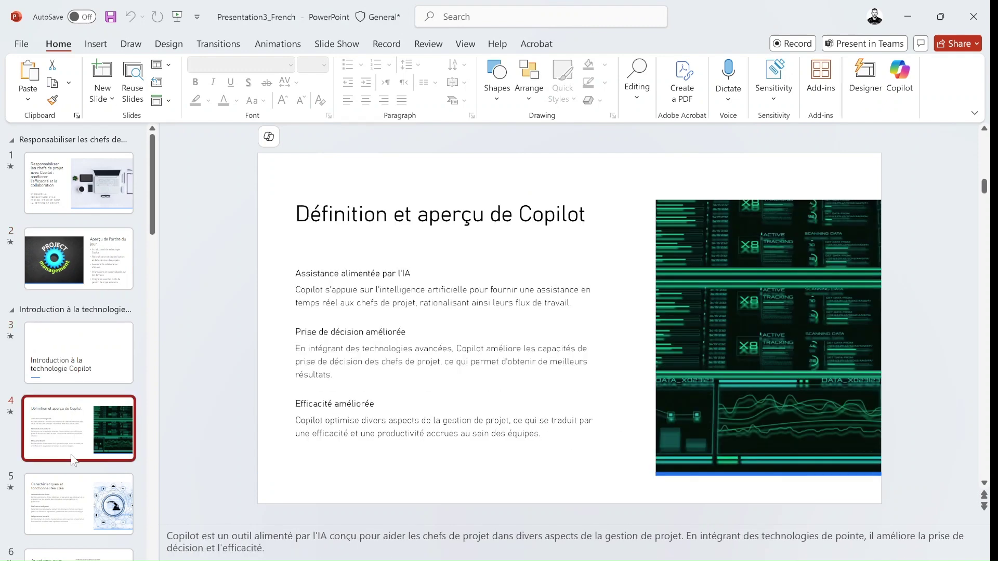
left_click(75, 496)
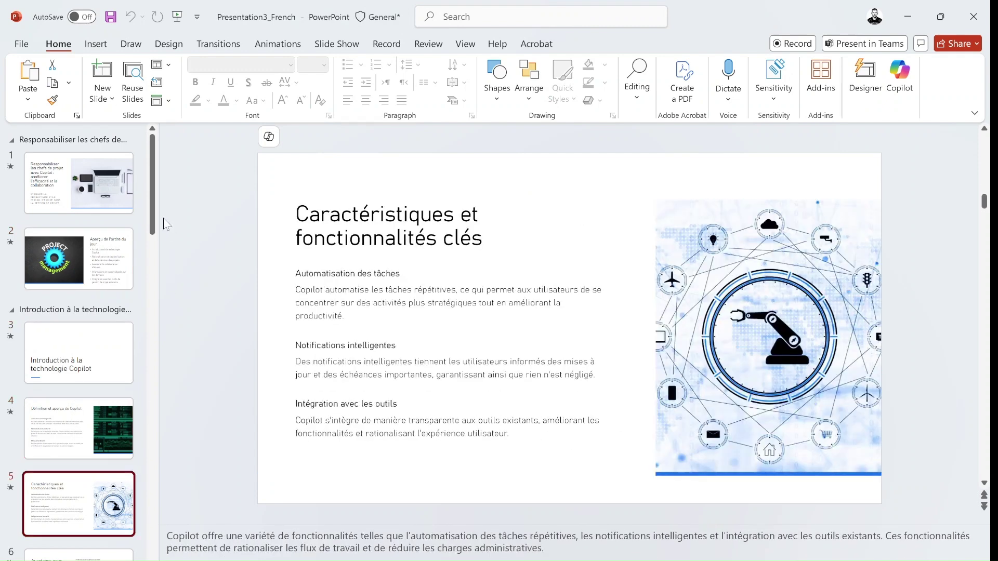
left_click_drag(152, 216, 148, 299)
left_click(92, 195)
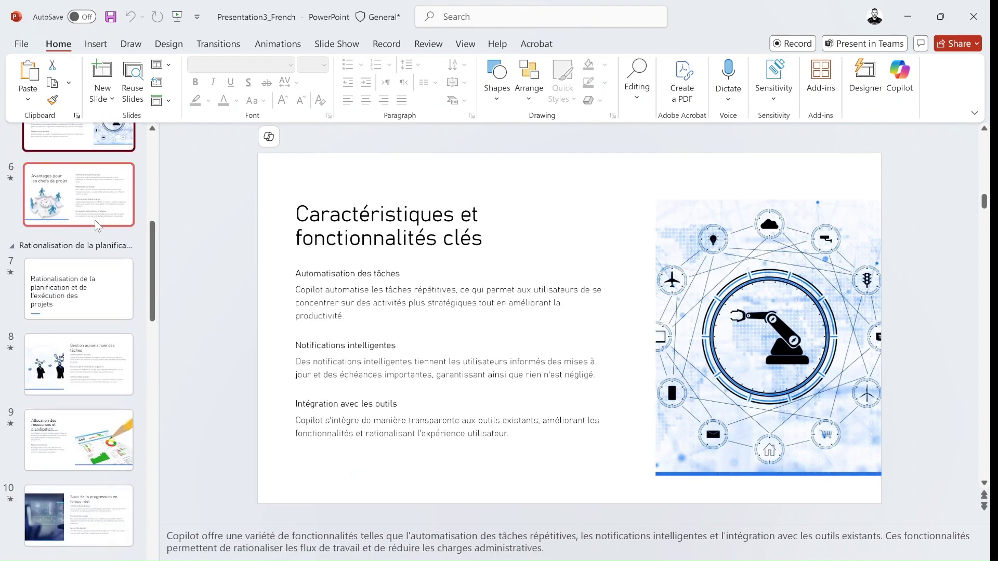
left_click(92, 297)
left_click(81, 365)
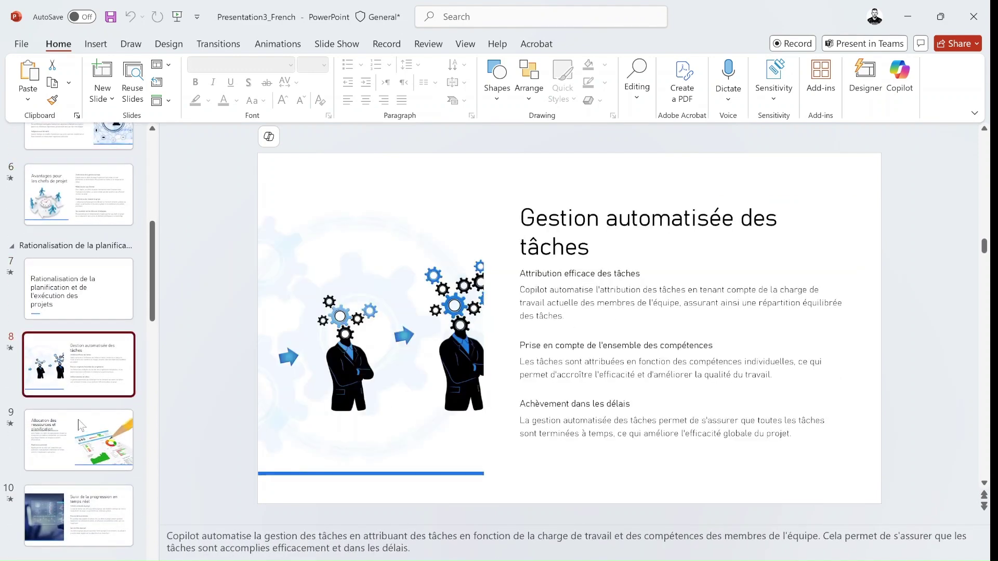
left_click(78, 431)
left_click(72, 525)
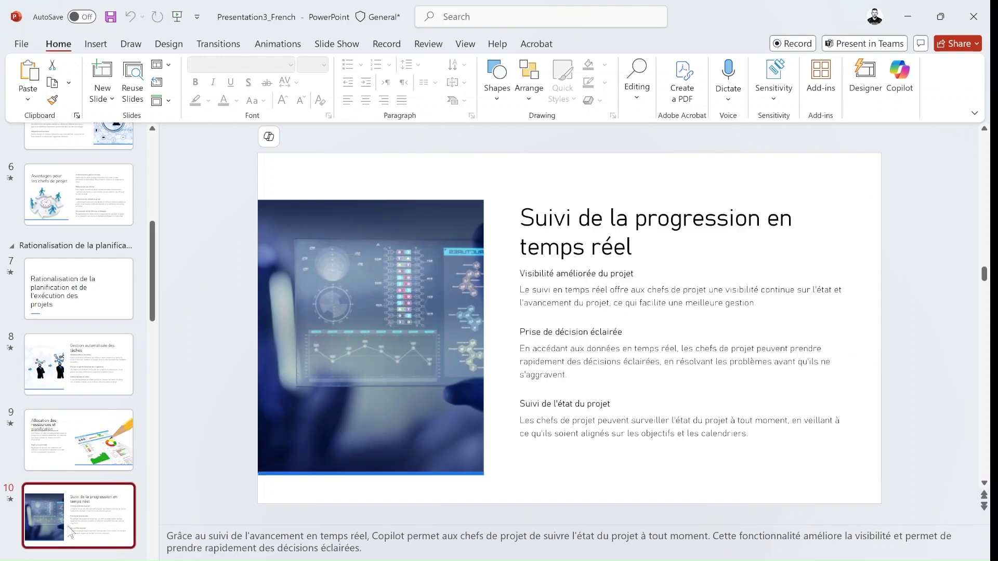
left_click_drag(153, 285, 153, 363)
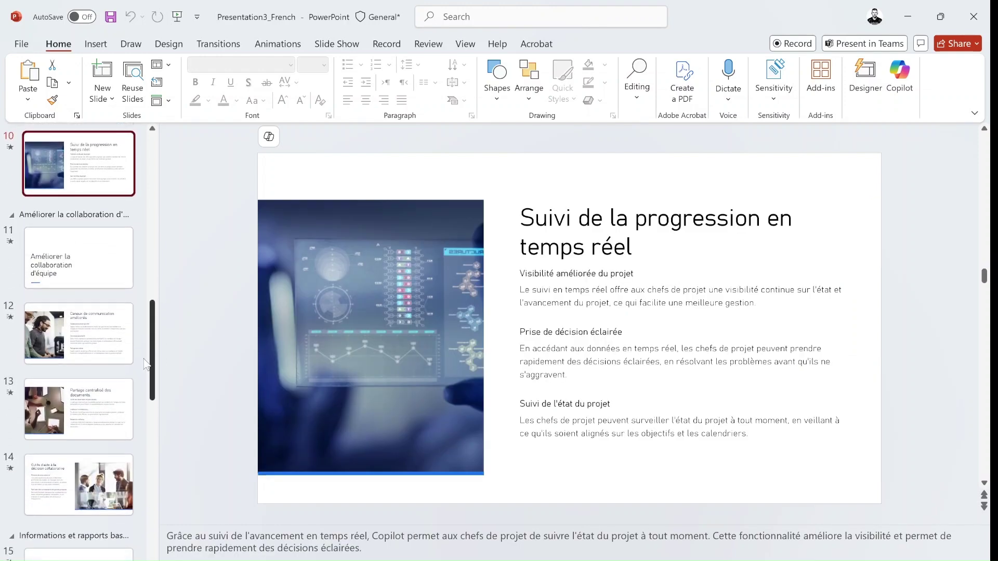
Check collaboration slides through 'Outils d'aide à la décision collaborative' and select its French notes.
left_click(79, 334)
left_click(90, 267)
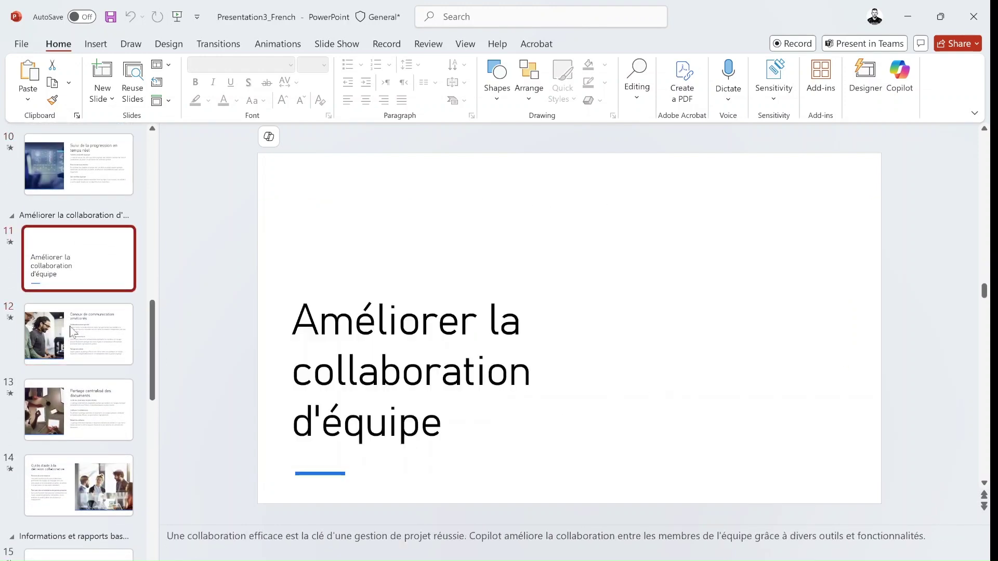
key("Down")
key("Down")
left_click(96, 337)
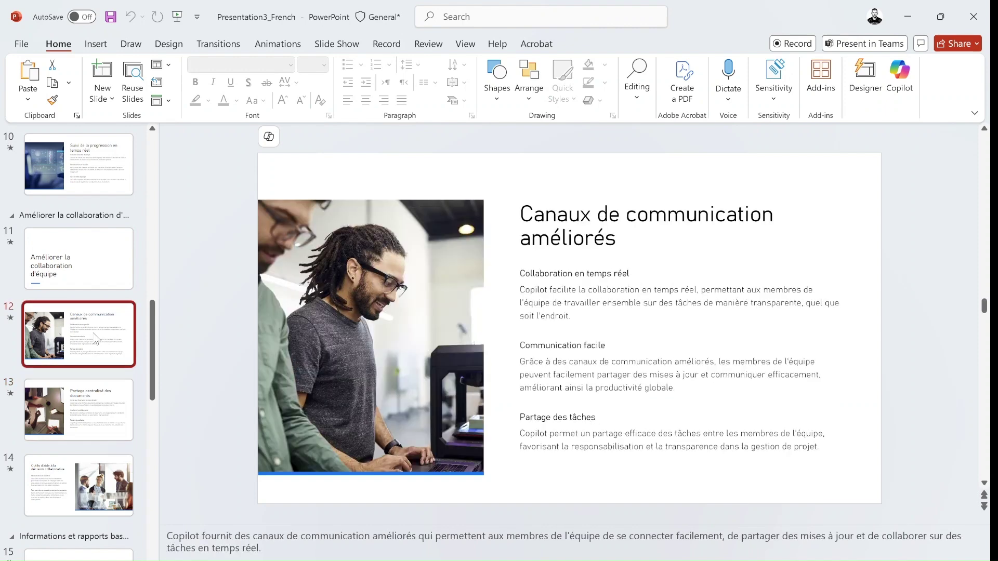
left_click(88, 478)
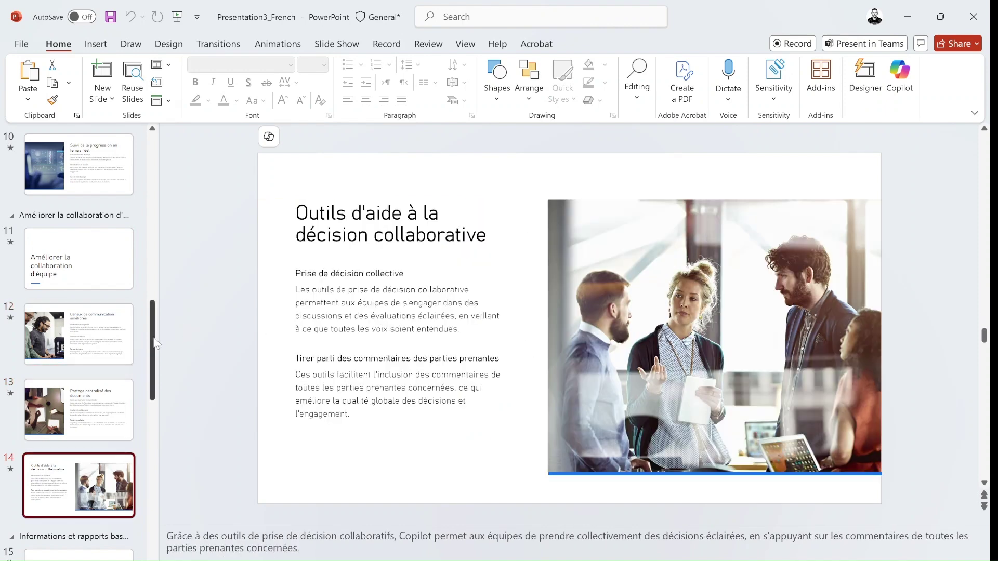
left_click_drag(156, 343, 322, 501)
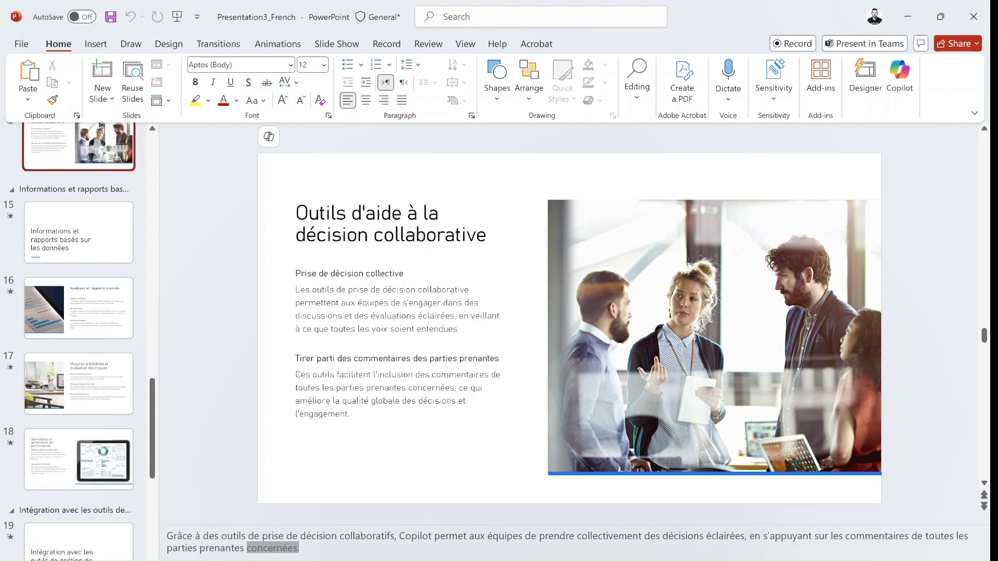
triple_click(273, 548)
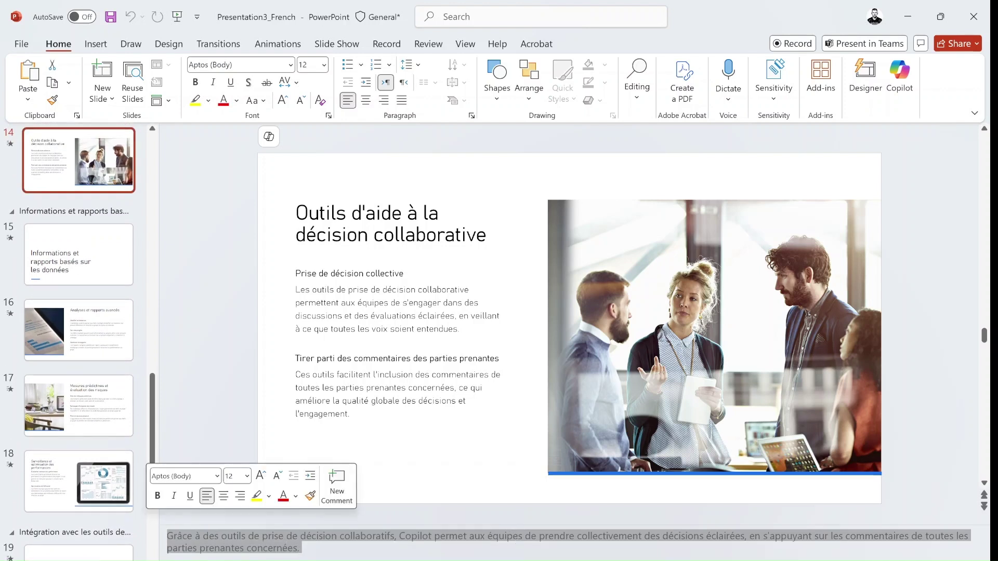